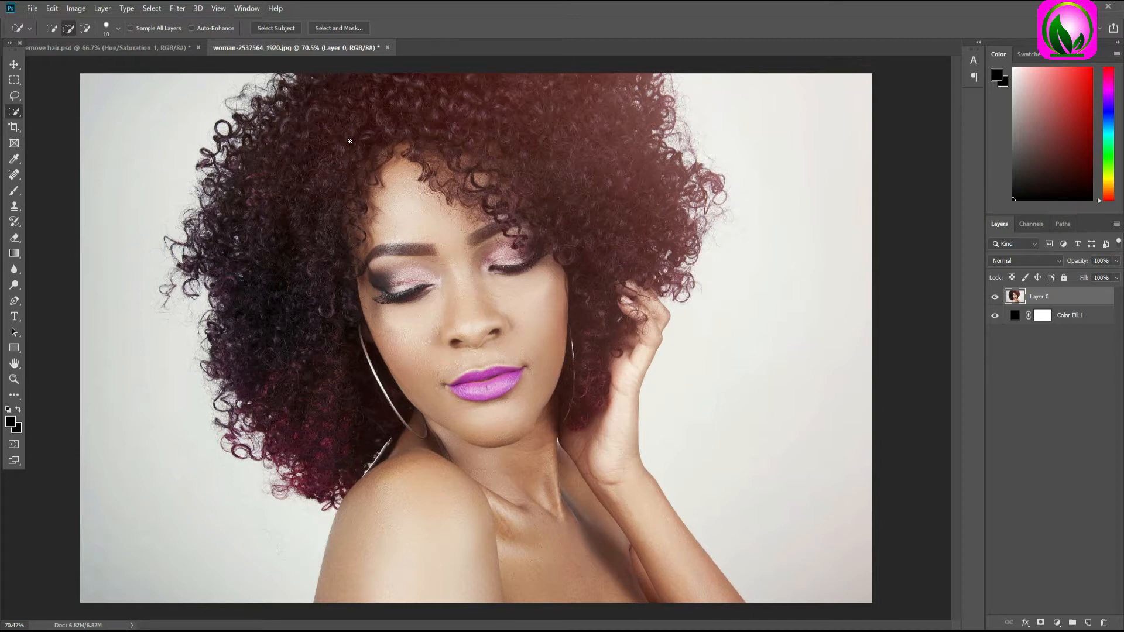
- Select the woman automatically as the subject and touch up the selection on her raised wrist beside the hair
left_click(276, 28)
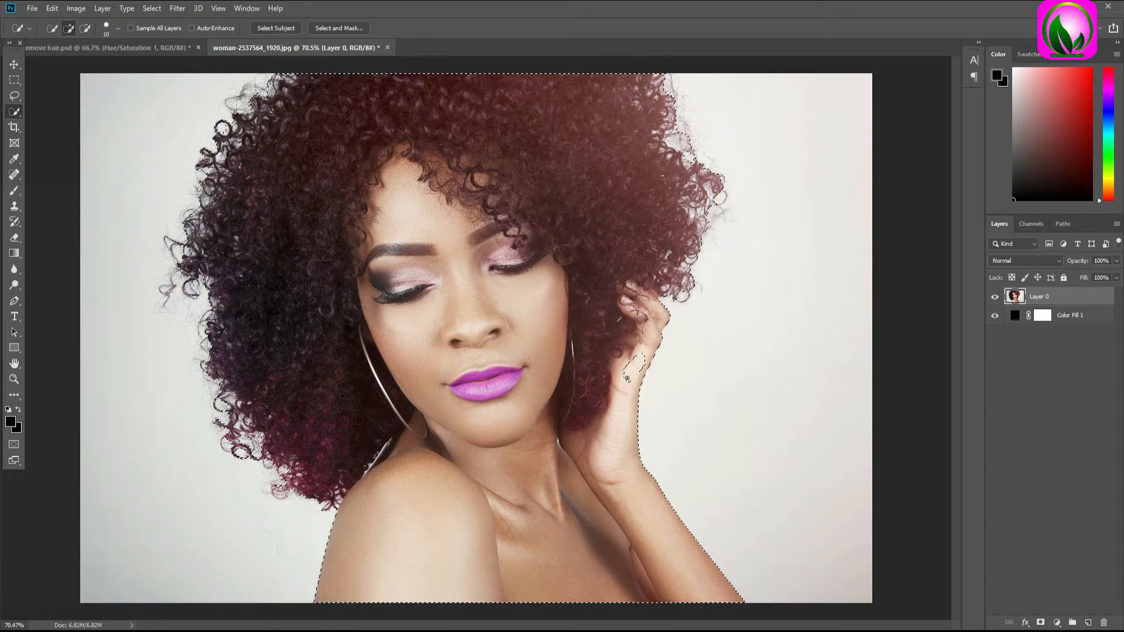
left_click(644, 356, "alt")
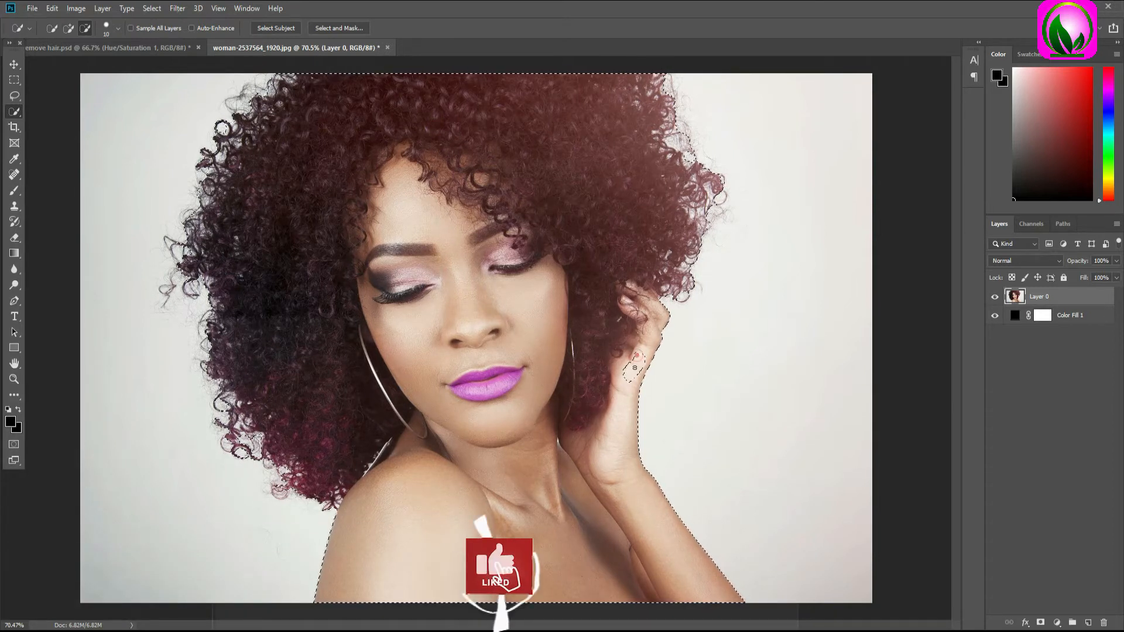
left_click_drag(630, 380, 642, 347)
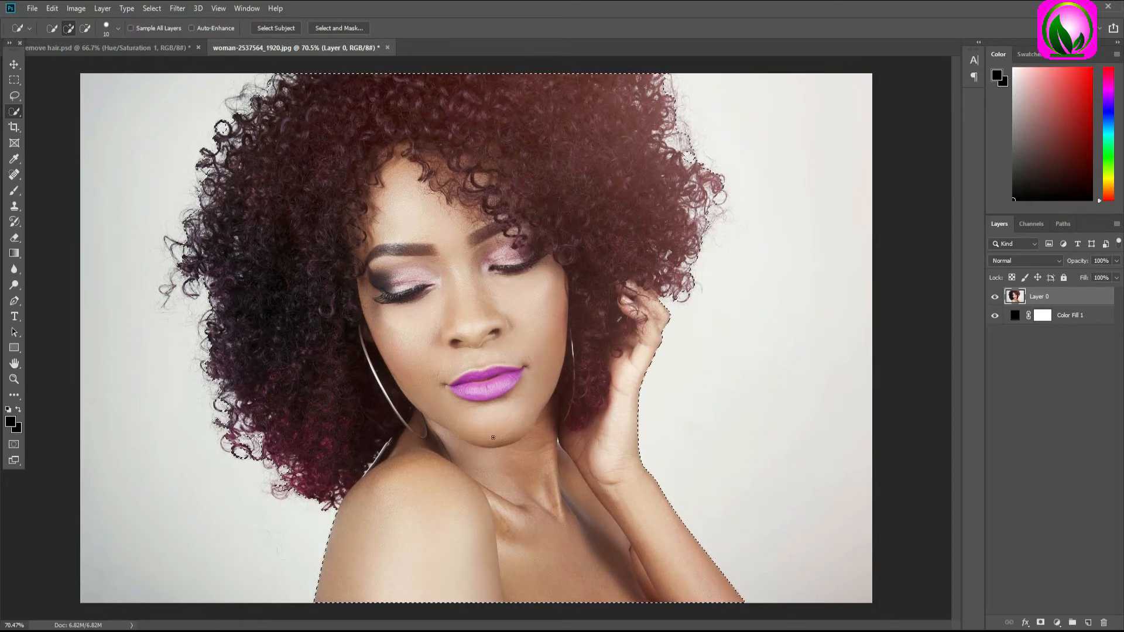
- Mask Layer 0 with the selection and open its layer mask in Select and Mask
left_click(1041, 622)
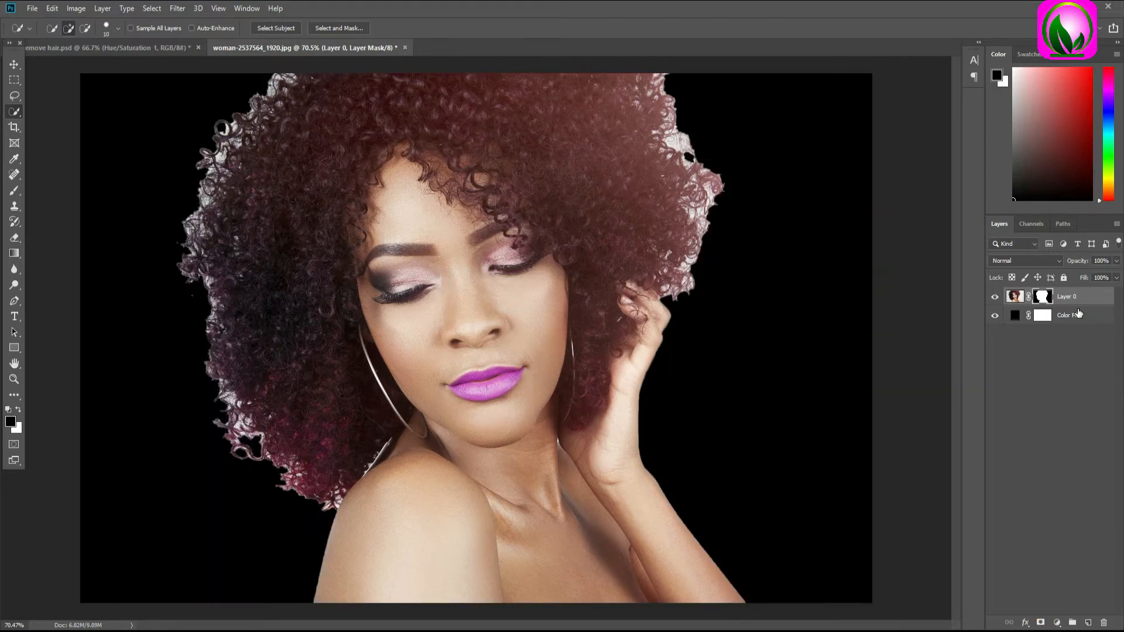
left_click(1041, 296)
right_click(1042, 296)
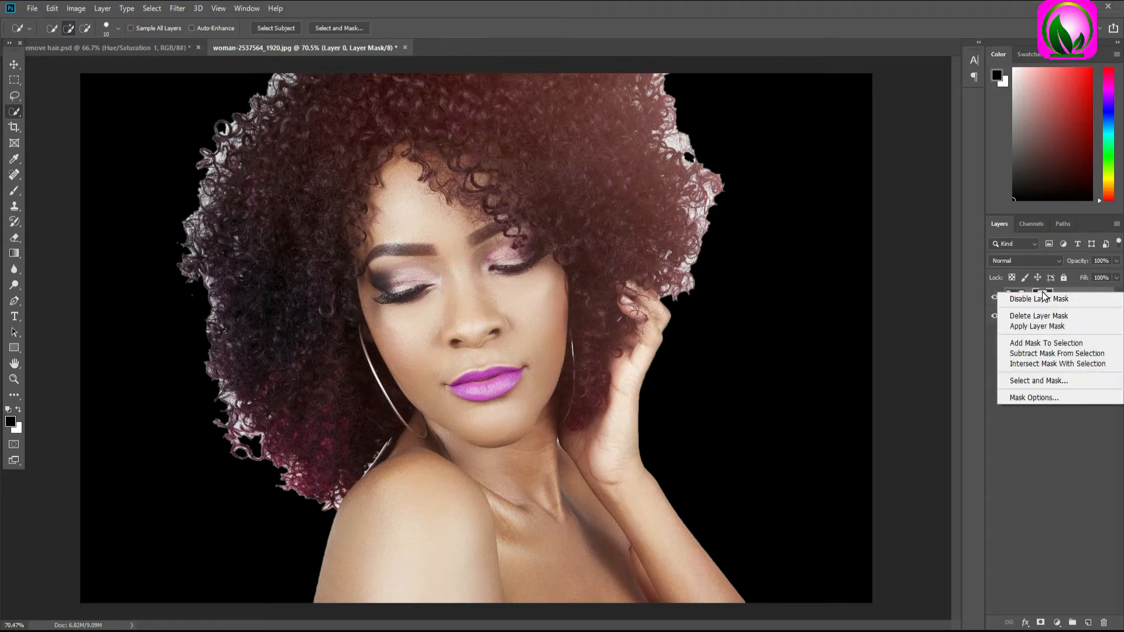
left_click(1049, 380)
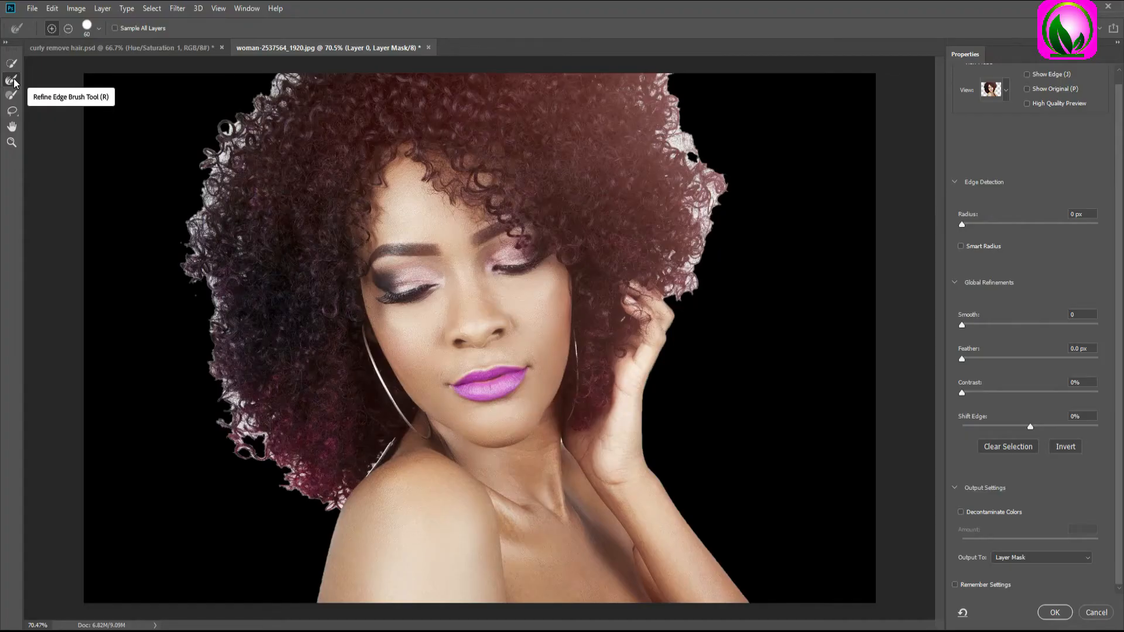
- Paint with the Refine Edge Brush along the curly hair edge from above her shoulder up to the top of the head
left_click(13, 81)
mouse_move(332, 506)
left_mouse_down()
mouse_move(340, 492)
mouse_move(287, 480)
left_mouse_up()
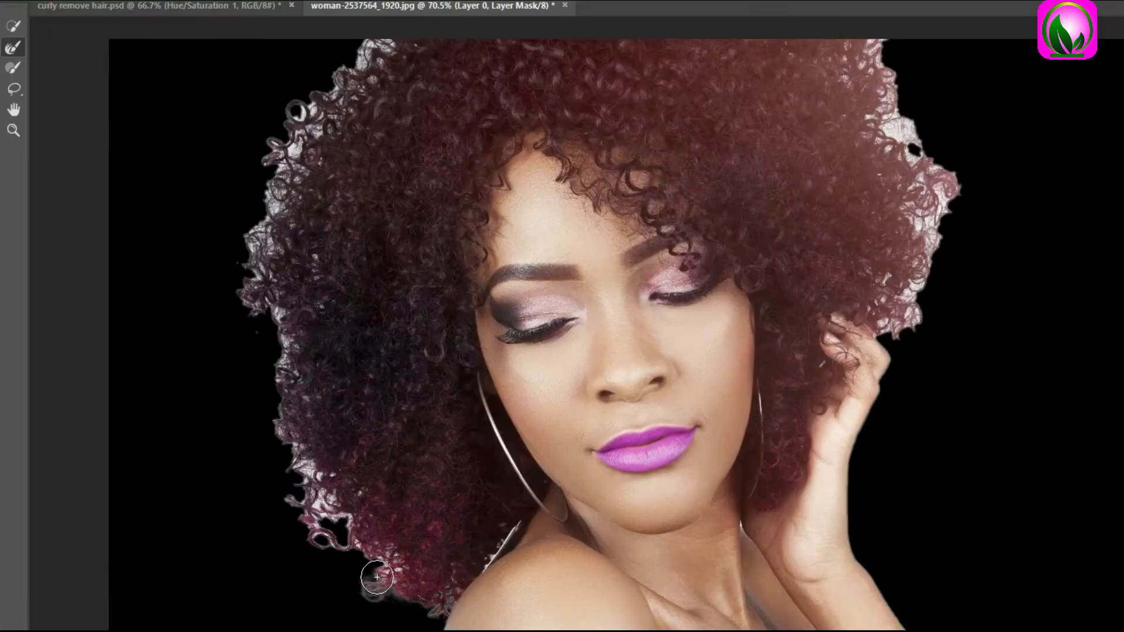
mouse_move(376, 578)
left_mouse_down()
mouse_move(325, 504)
mouse_move(326, 542)
mouse_move(312, 534)
mouse_move(319, 552)
mouse_move(307, 470)
mouse_move(332, 468)
left_mouse_up()
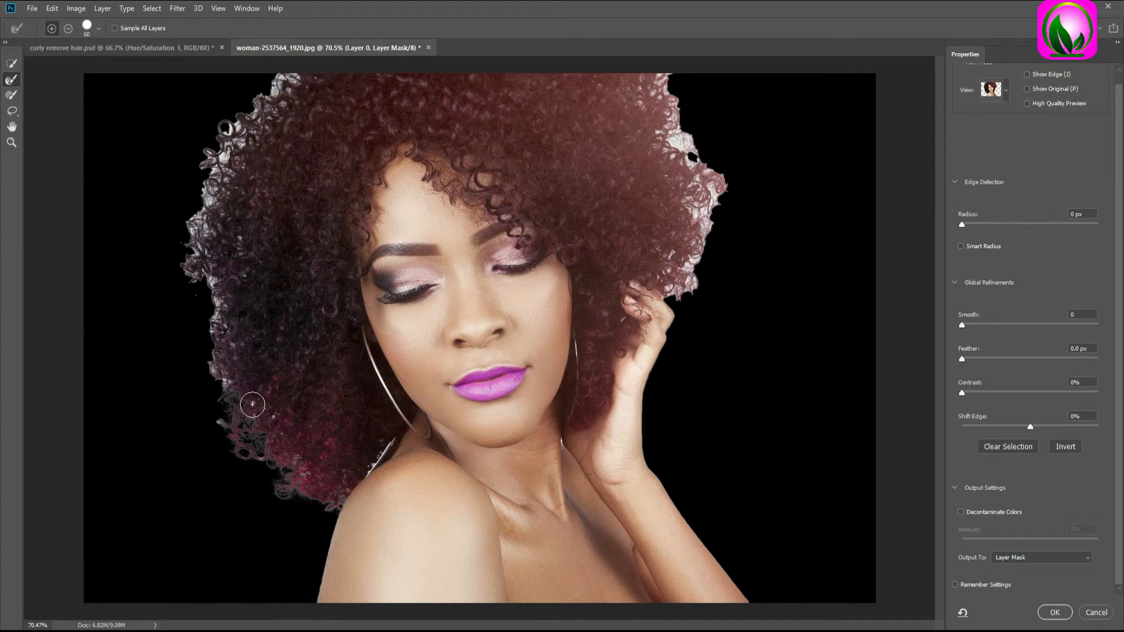
mouse_move(221, 383)
left_mouse_down()
mouse_move(220, 314)
mouse_move(188, 239)
mouse_move(196, 245)
mouse_move(216, 154)
mouse_move(261, 94)
mouse_move(292, 78)
mouse_move(239, 143)
left_mouse_up()
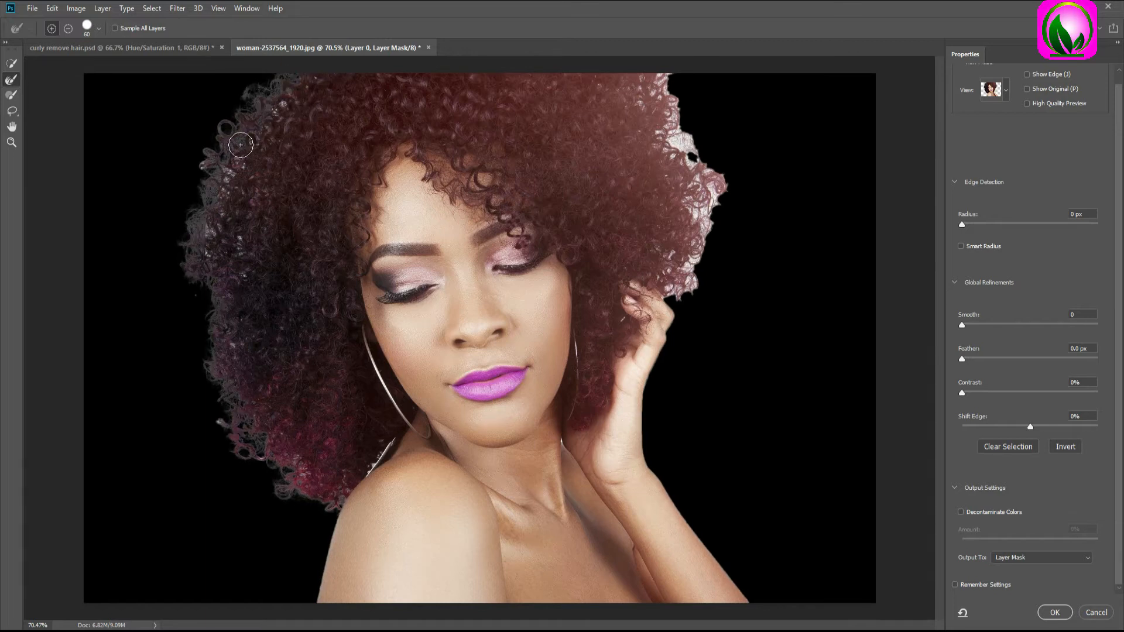
mouse_move(239, 238)
left_mouse_down()
mouse_move(210, 232)
mouse_move(228, 170)
mouse_move(206, 257)
left_mouse_up()
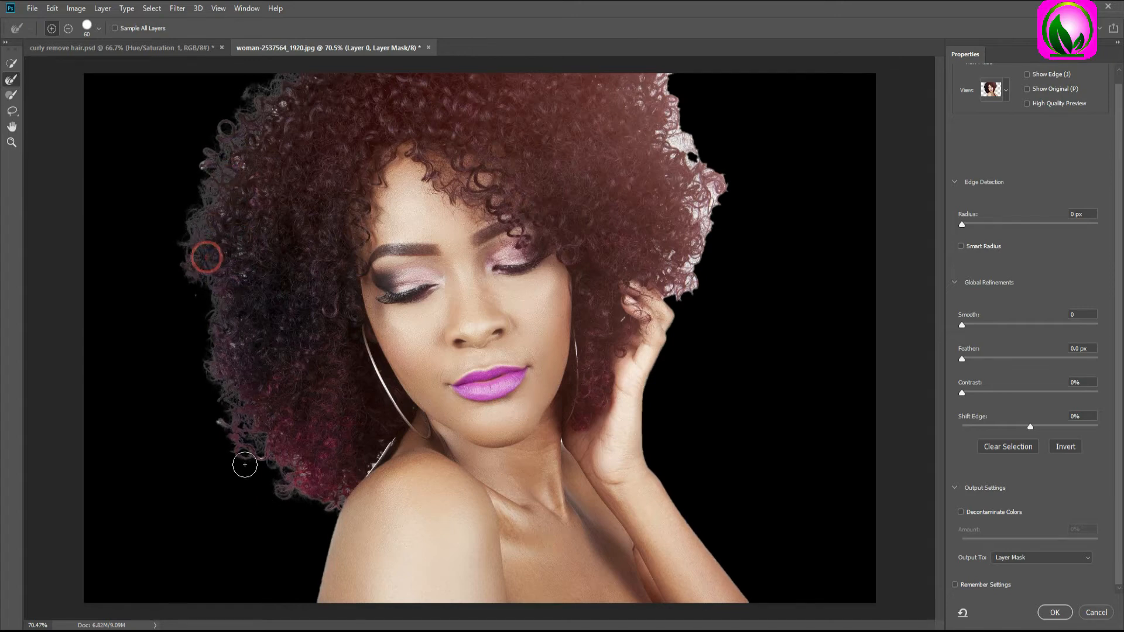
left_click_drag(220, 424, 239, 423)
mouse_move(371, 447)
left_mouse_down()
mouse_move(363, 464)
mouse_move(299, 470)
left_mouse_up()
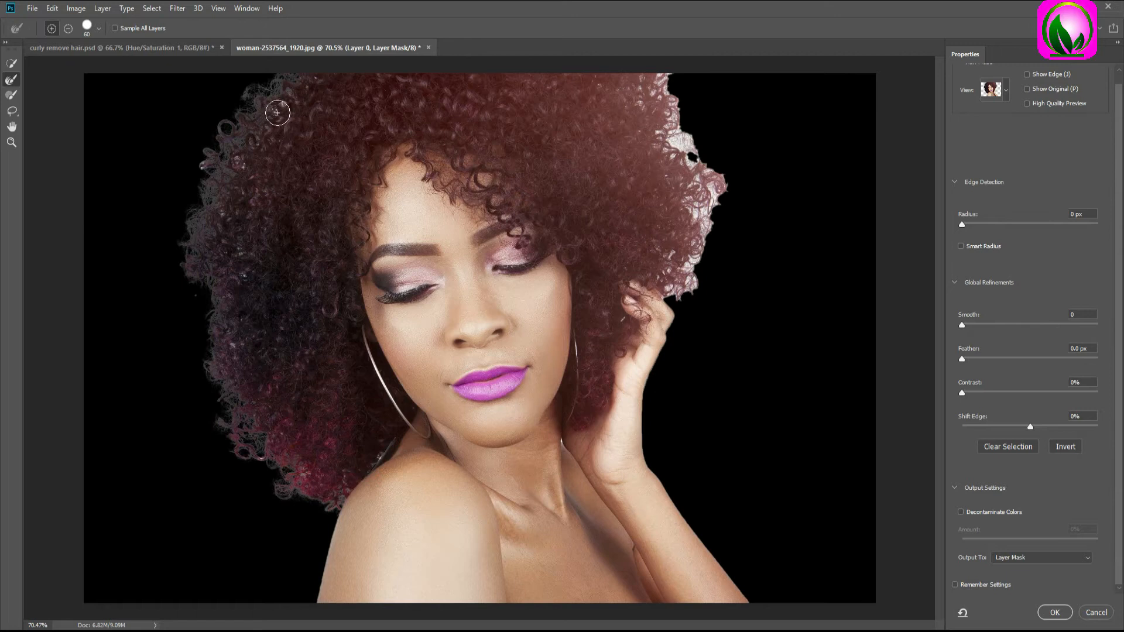
left_click(240, 164)
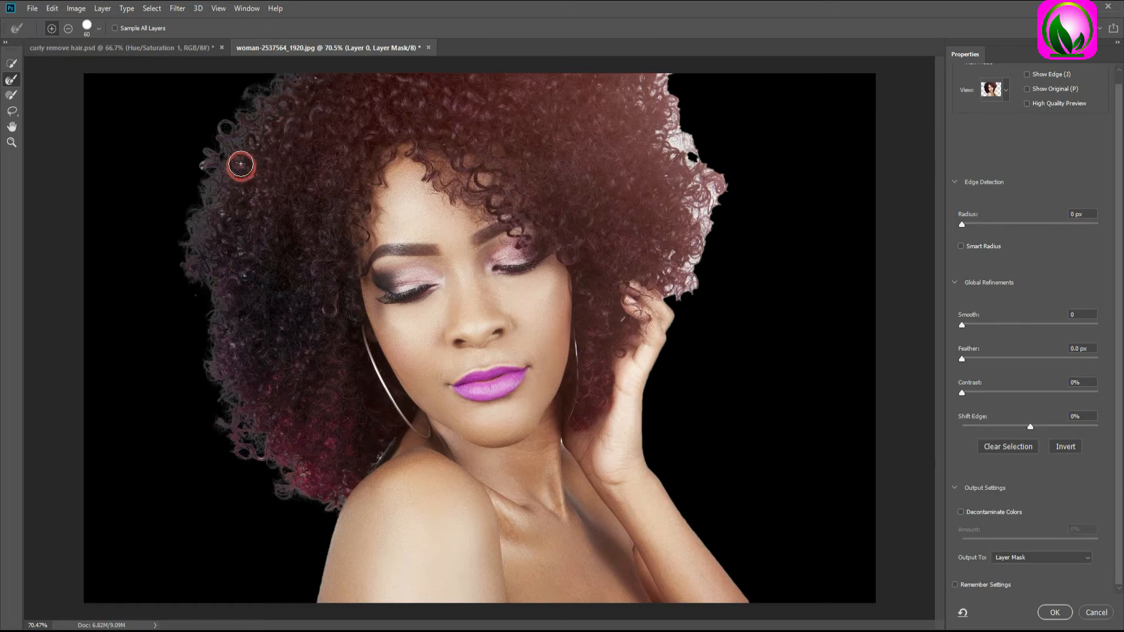
- Refine the hair edge on the side of the raised hand, brushing over the remaining light patches between the curls
mouse_move(661, 81)
left_mouse_down()
mouse_move(682, 147)
mouse_move(719, 186)
mouse_move(699, 206)
mouse_move(689, 280)
mouse_move(667, 293)
mouse_move(668, 254)
mouse_move(666, 277)
left_mouse_up()
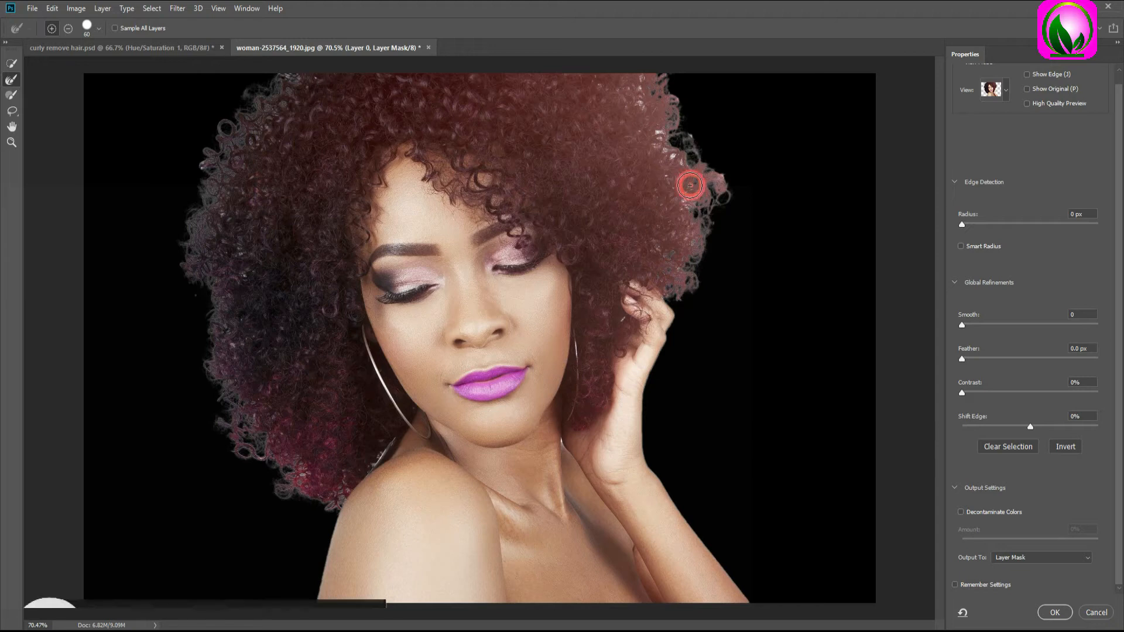
scroll(692, 187, "up", 2)
scroll(694, 190, "up", 1)
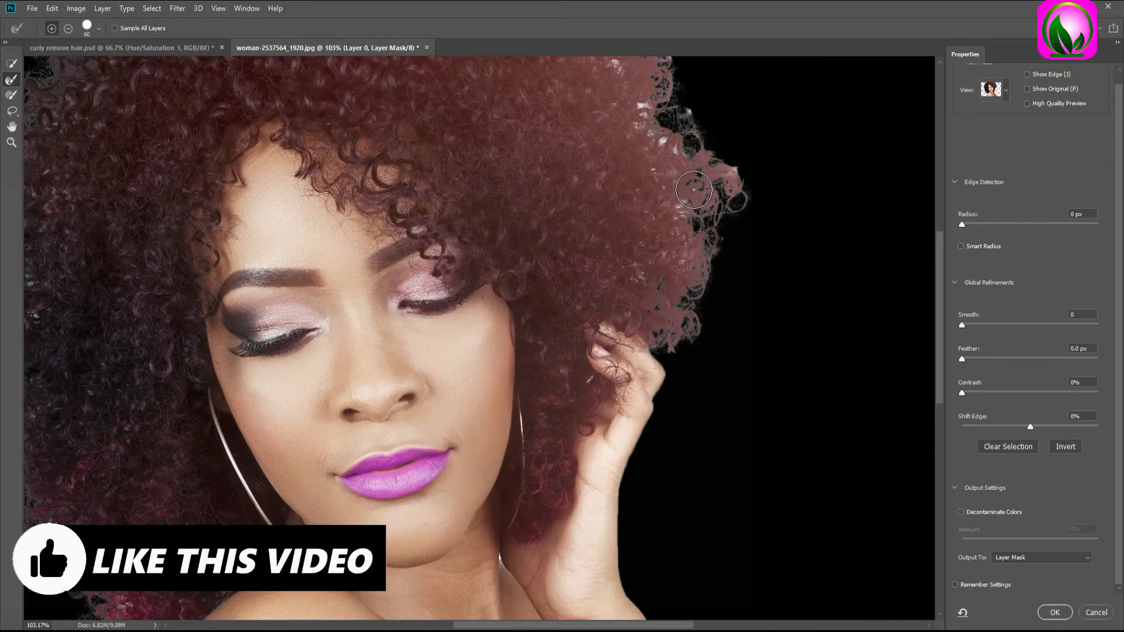
left_click_drag(712, 135, 707, 226)
left_click(654, 232)
left_click(637, 203)
left_click(637, 209)
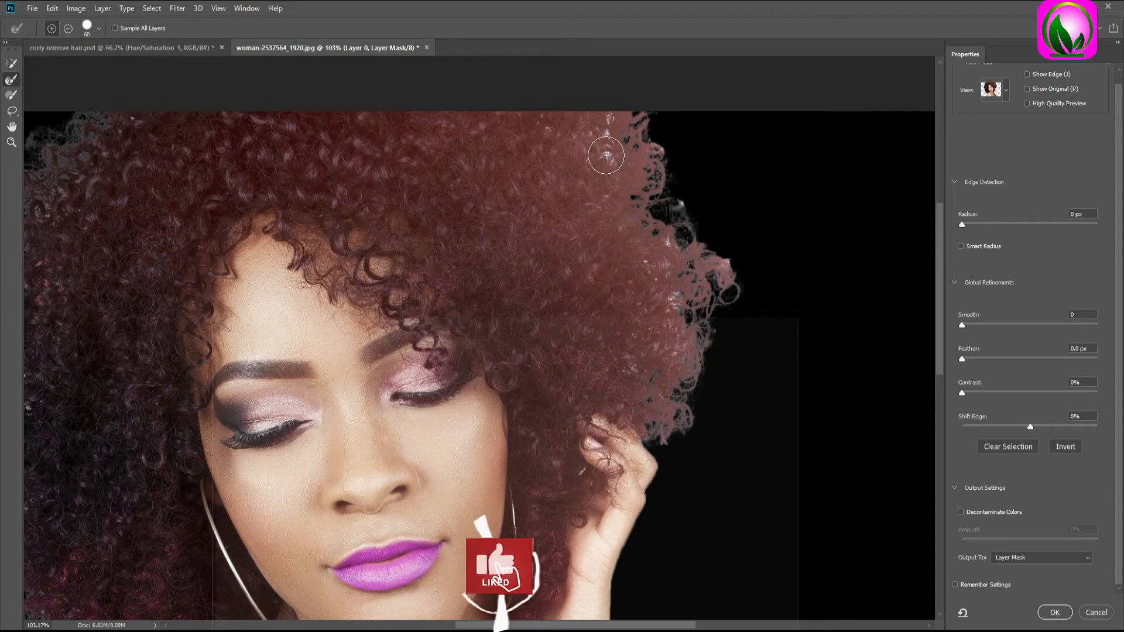
left_click(611, 119)
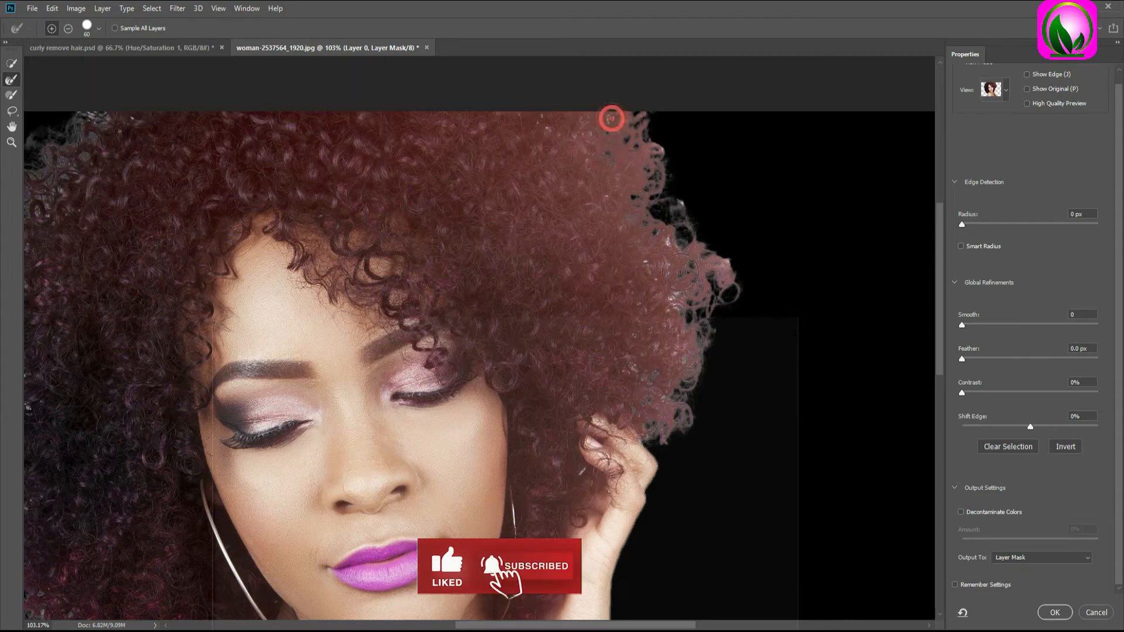
left_click(674, 236)
left_click(673, 296)
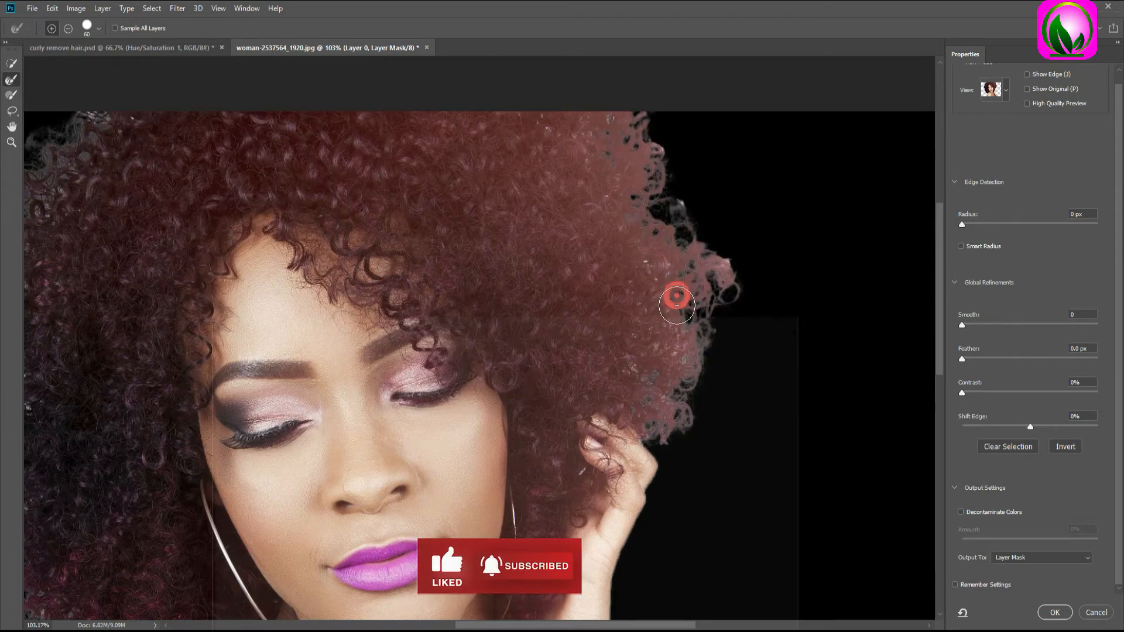
left_click(657, 289)
- Examine the refined hair edges around the whole head up close and at full view
left_click_drag(349, 181, 723, 150)
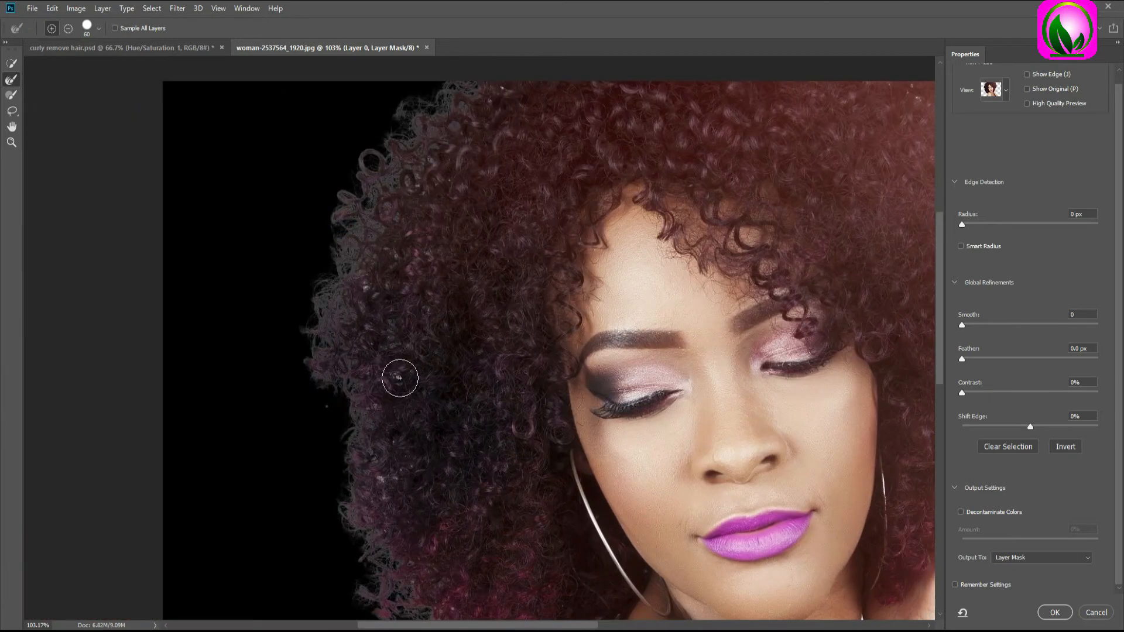
left_click_drag(369, 483, 358, 213)
scroll(380, 370, "down", 3)
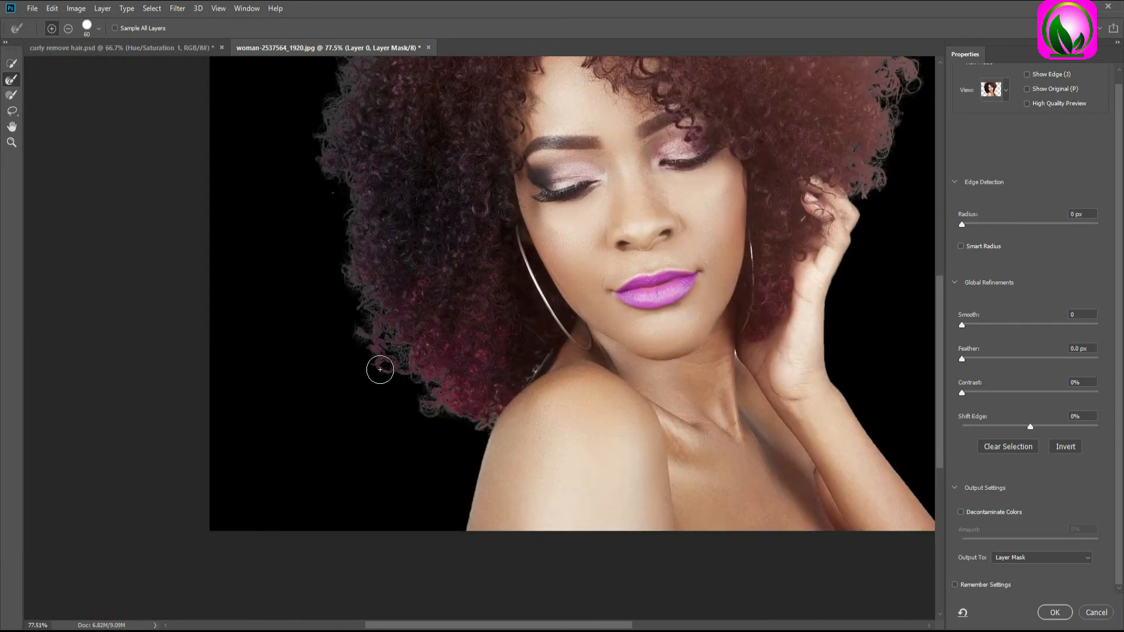
scroll(380, 370, "down", 1)
scroll(498, 375, "down", 1)
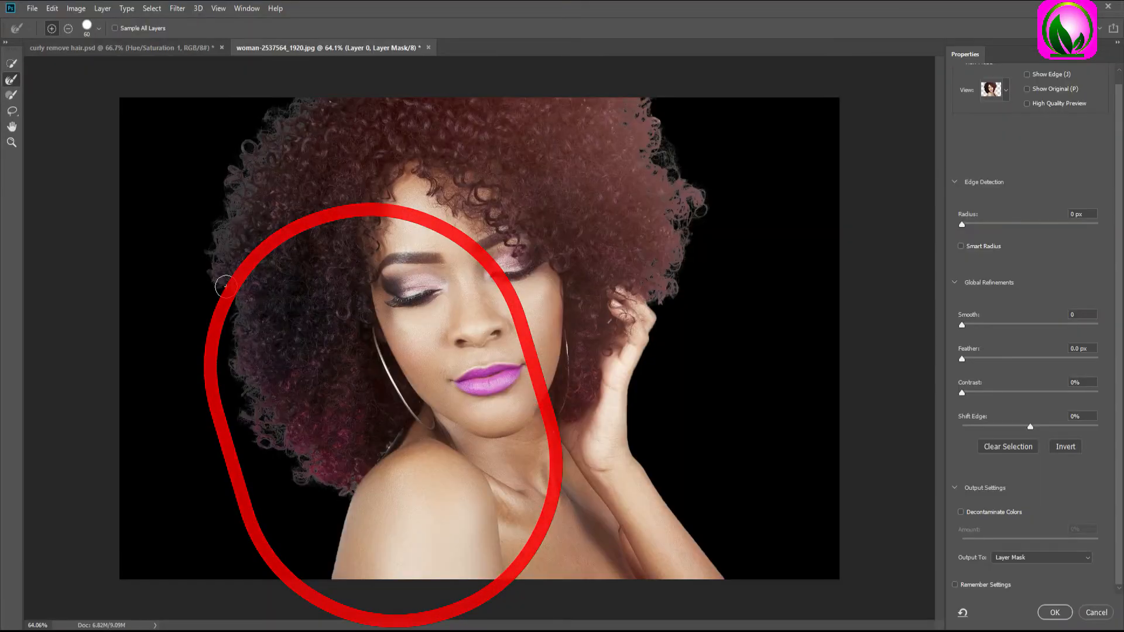
scroll(255, 348, "up", 2)
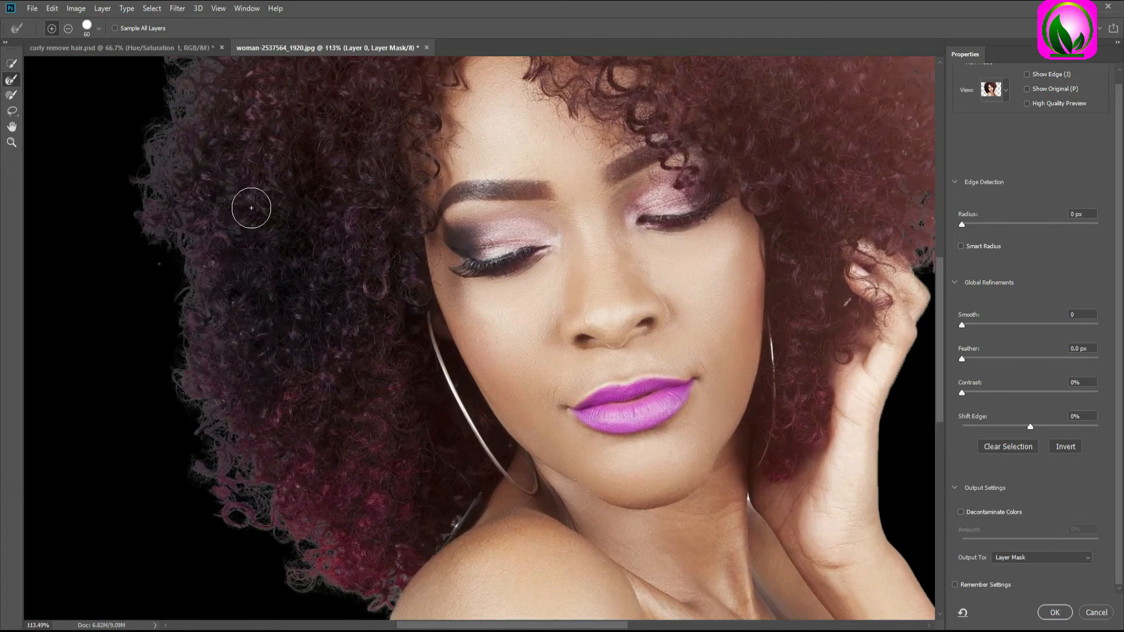
scroll(251, 201, "up", 2)
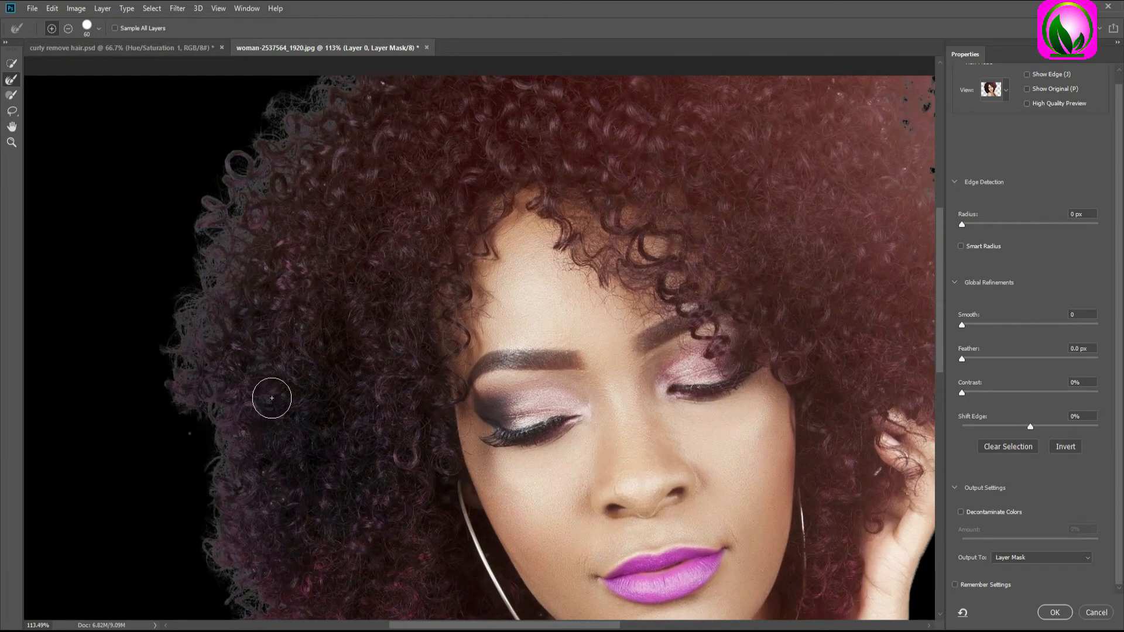
scroll(274, 394, "down", 1)
scroll(535, 373, "down", 2)
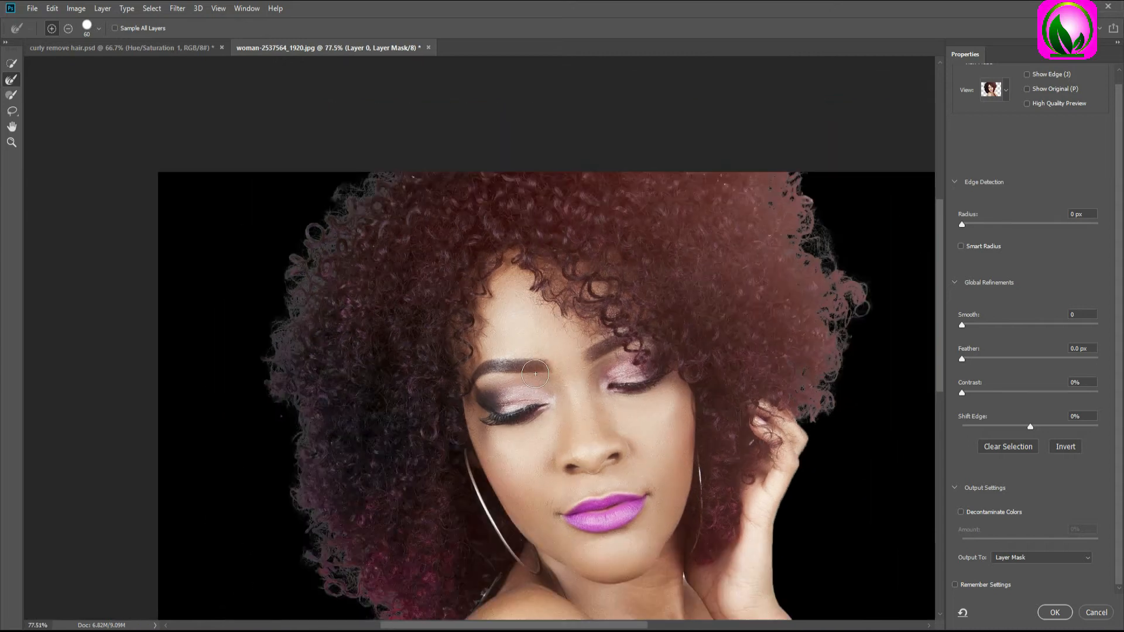
scroll(535, 374, "down", 1)
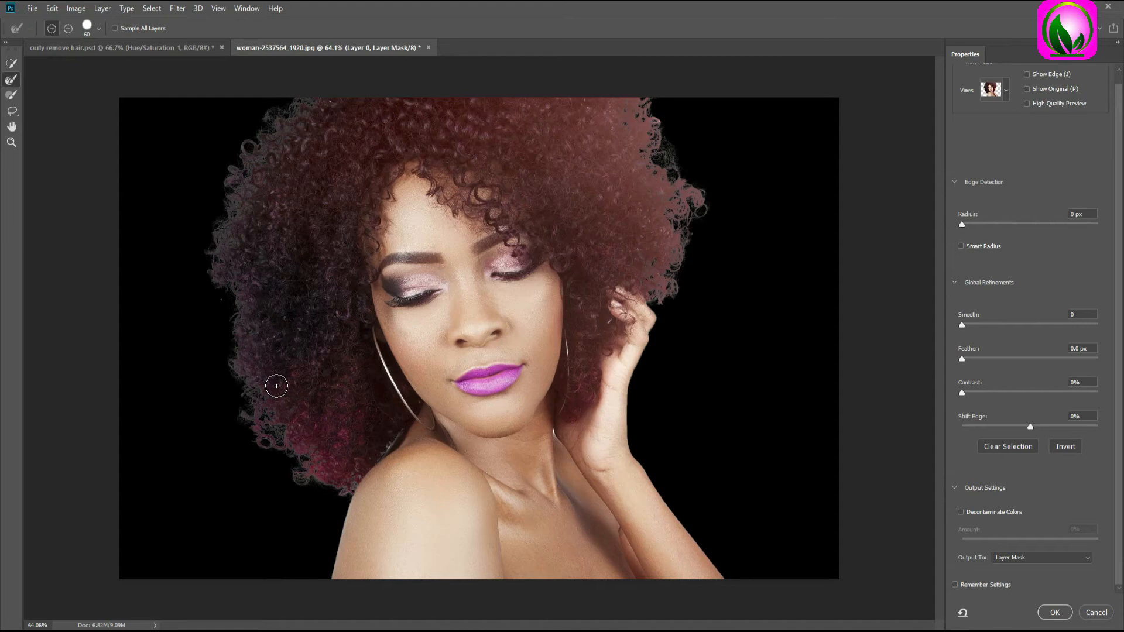
scroll(276, 386, "up", 1)
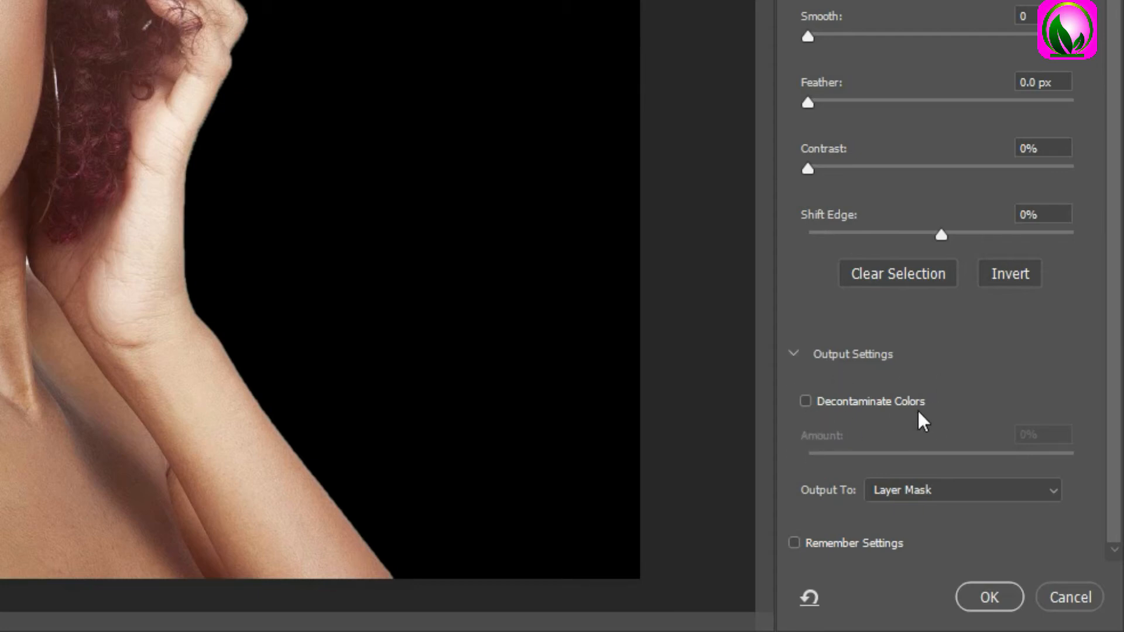
- Enable Decontaminate Colors, preview the amount at 0%, and set it to 100%
left_click(806, 403)
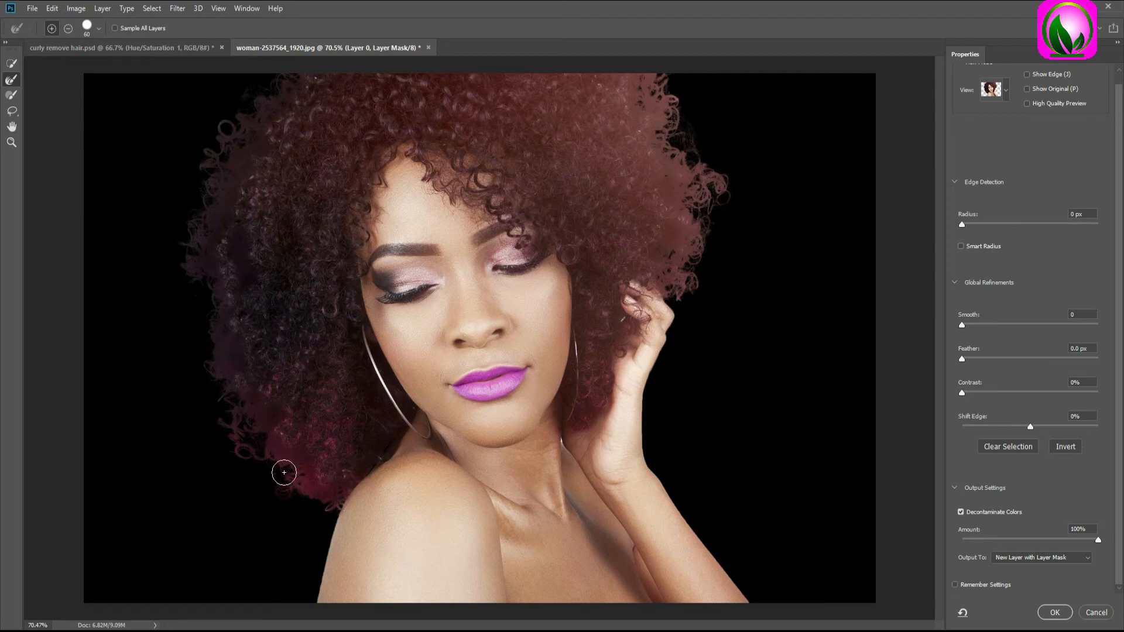
left_click_drag(1099, 540, 969, 539)
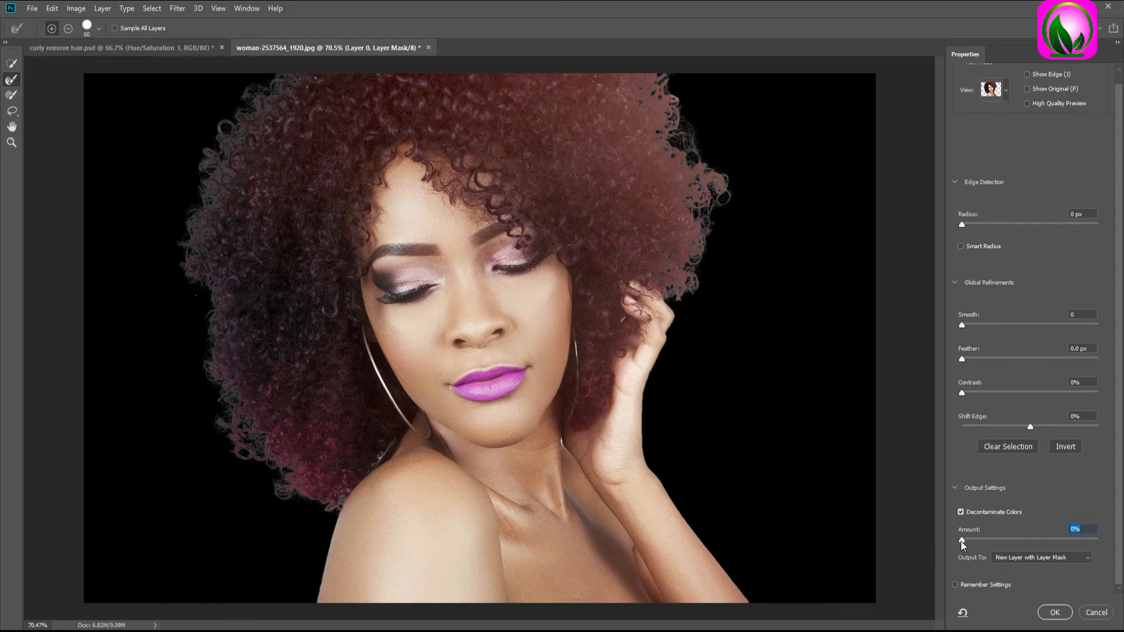
left_click_drag(962, 540, 1099, 539)
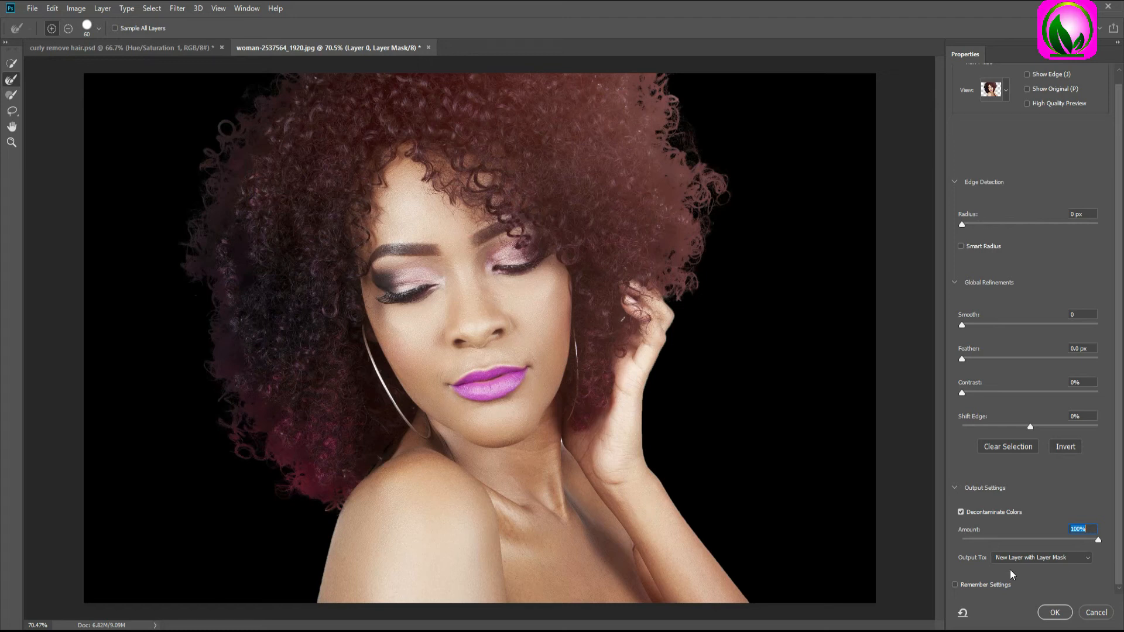
- Output the refined cutout as New Layer with Layer Mask and accept the refinement
left_click(1028, 559)
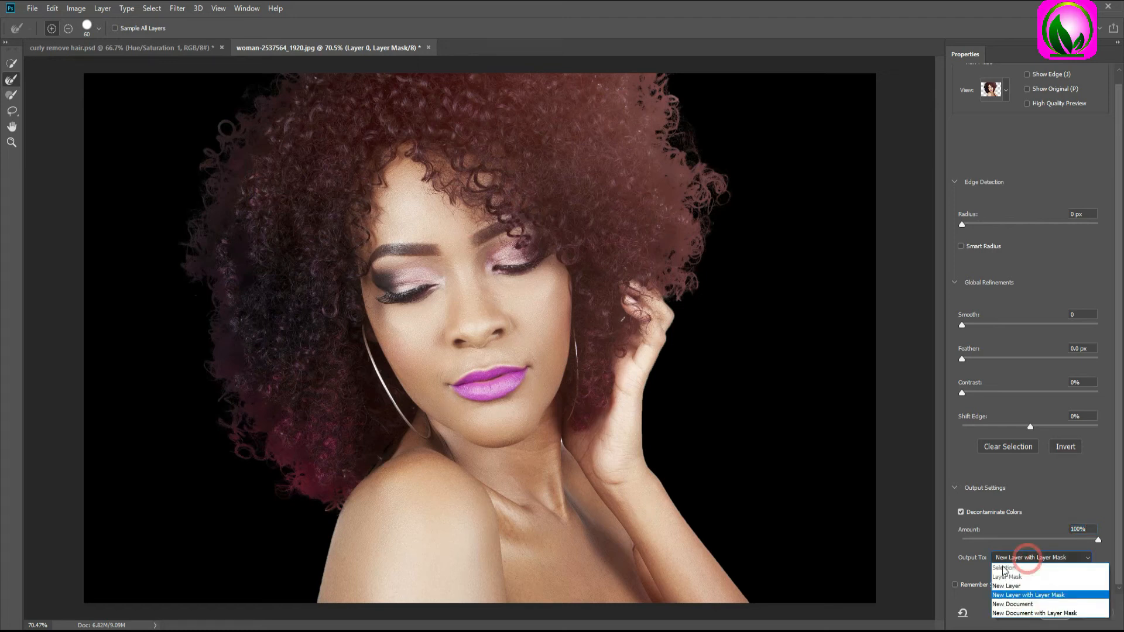
left_click(1037, 595)
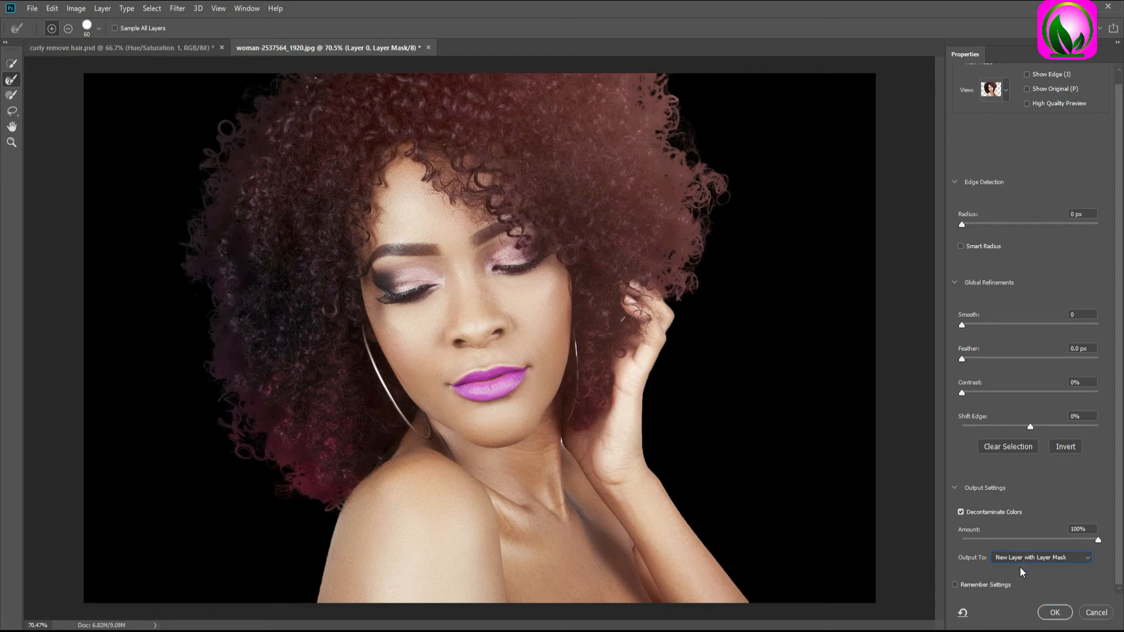
left_click(1055, 612)
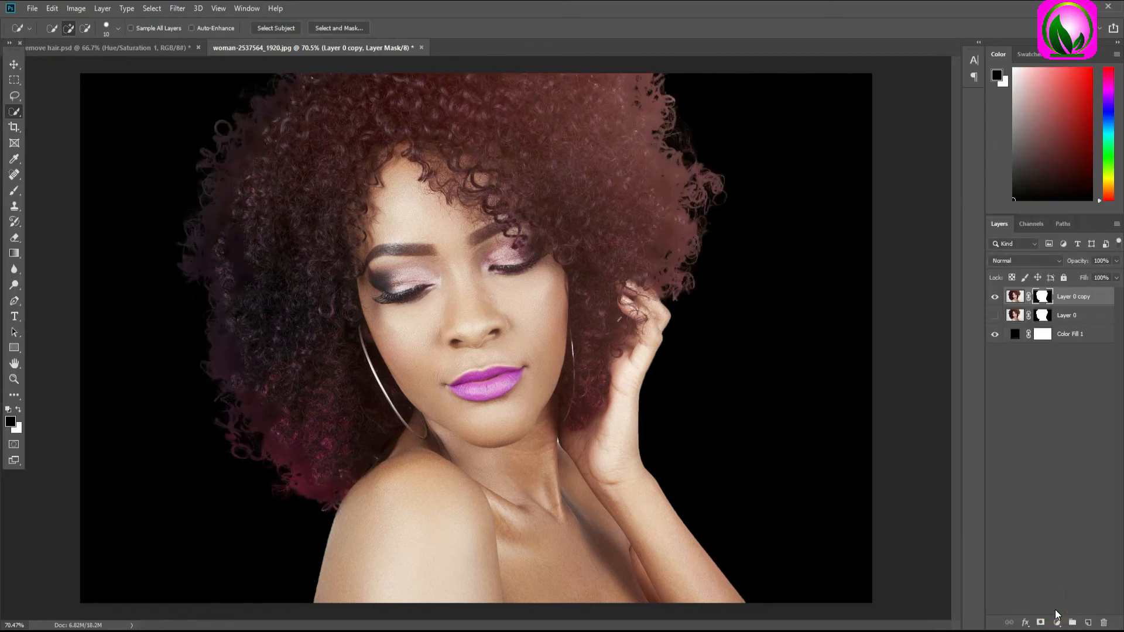
- Toggle the visibility of Layer 0 copy and Layer 0 to compare the hair cutouts
left_click(995, 297)
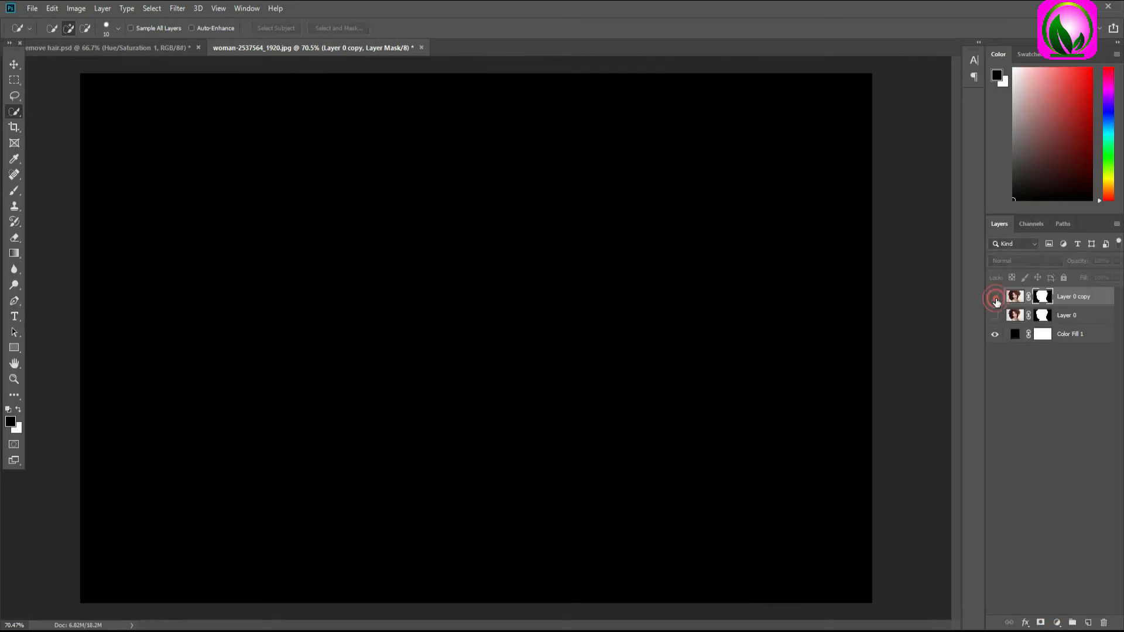
left_click(996, 298)
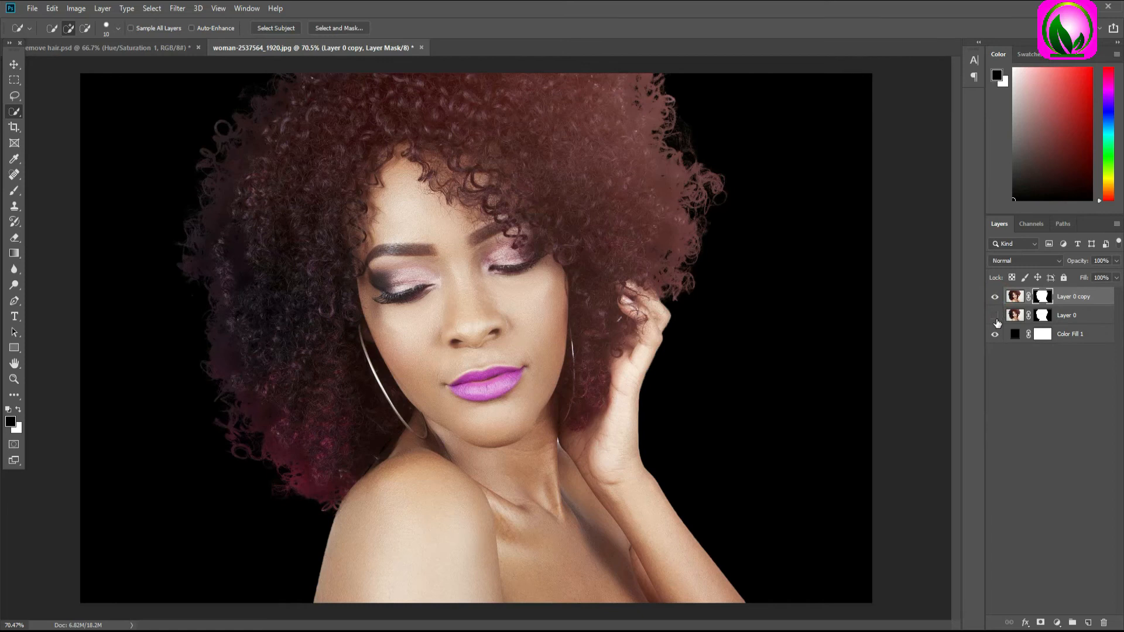
left_click(996, 316)
left_click(995, 317)
left_click(996, 317)
left_click(996, 318)
left_click(996, 318)
left_click(997, 317)
left_click(996, 317)
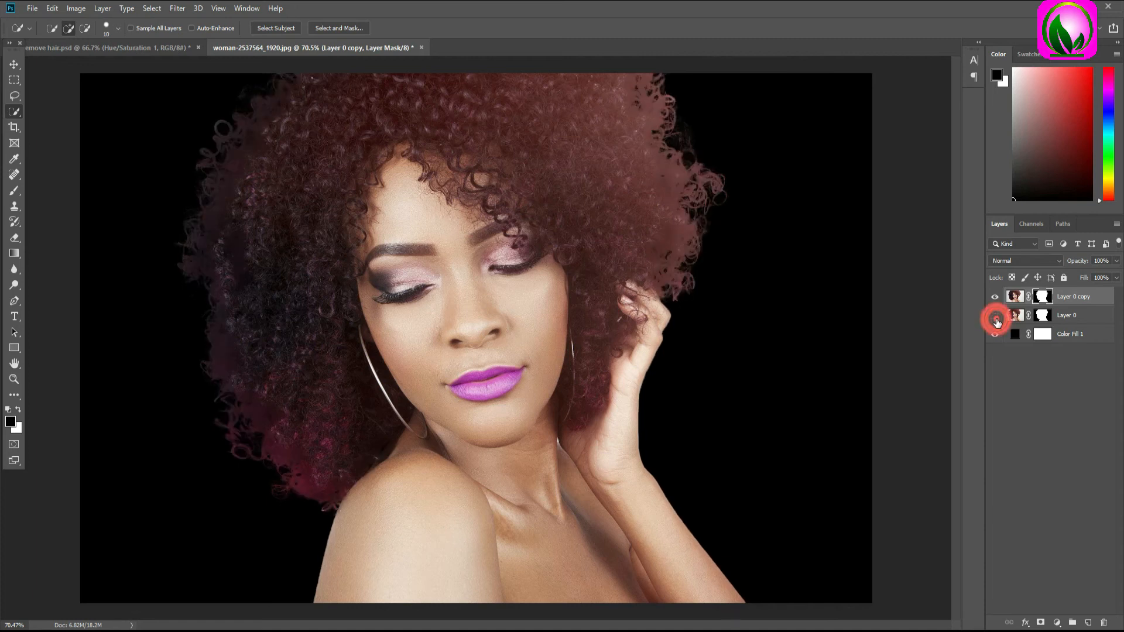
- Change the Color Fill 1 background to dark red 870707
left_click(1072, 334)
double_click(1017, 339)
left_click_drag(924, 198, 955, 201)
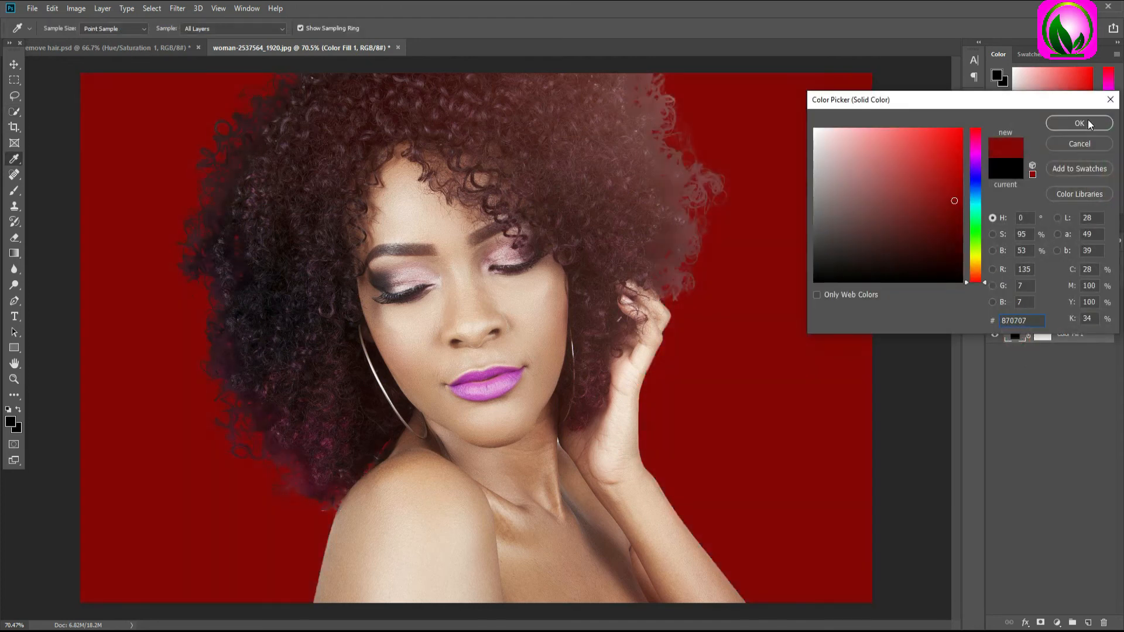
left_click(1088, 124)
- Add a Hue/Saturation adjustment directly above Color Fill 1 and shift its hue to a negative value, turning the red background toward crimson
left_click(1057, 622)
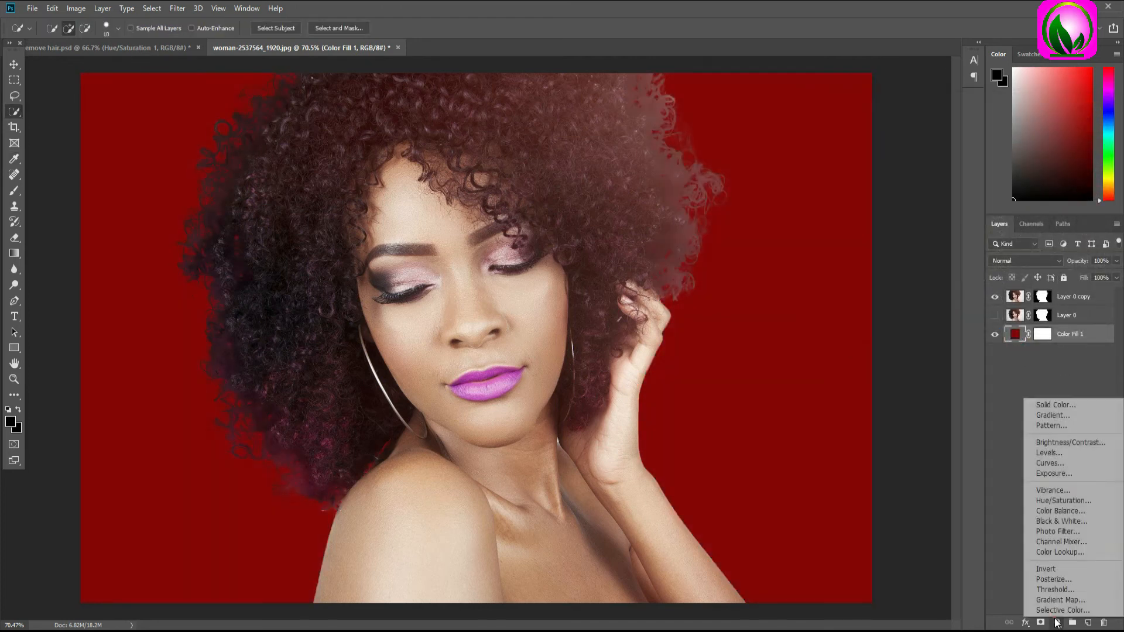
left_click(1062, 501)
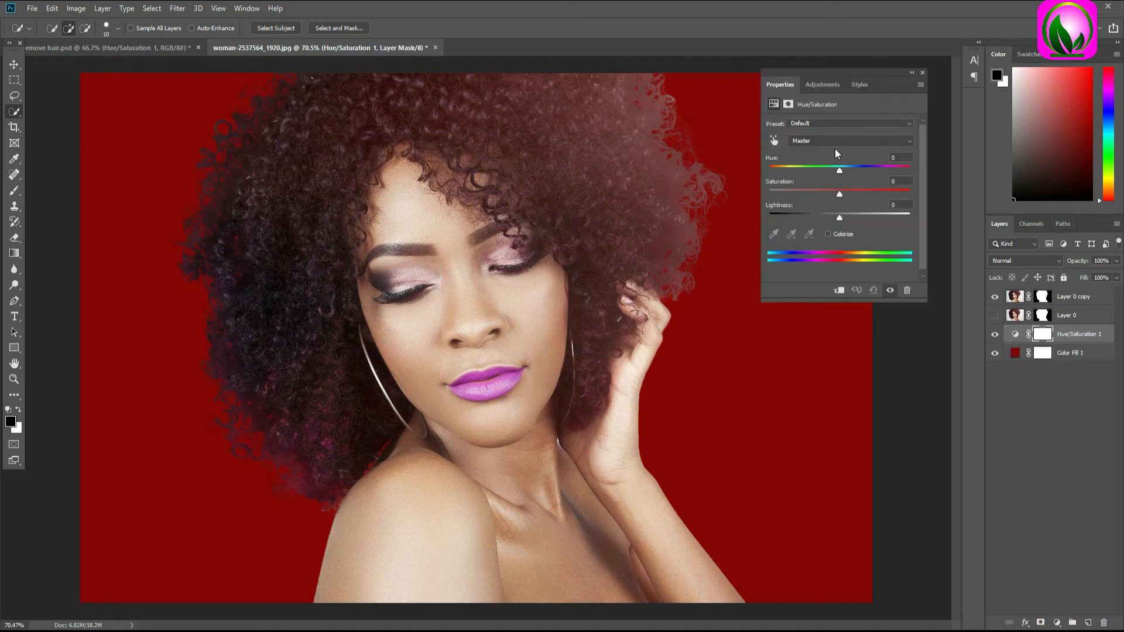
mouse_move(841, 168)
left_mouse_down()
mouse_move(906, 168)
mouse_move(788, 173)
mouse_move(820, 171)
left_mouse_up()
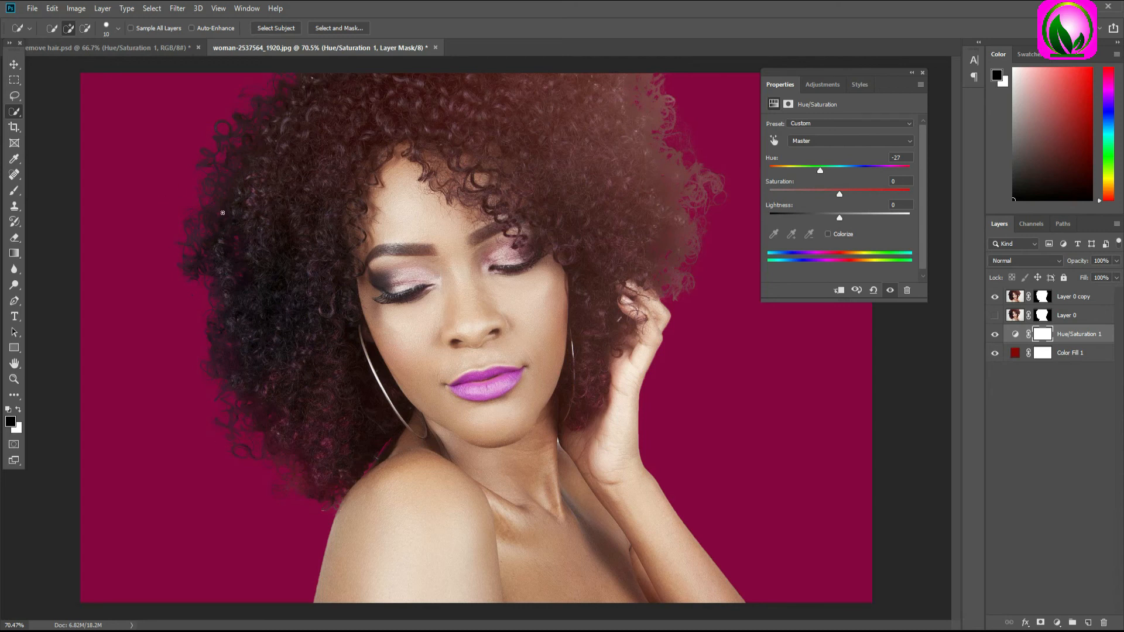
mouse_move(818, 170)
left_mouse_down()
mouse_move(842, 173)
mouse_move(810, 174)
mouse_move(844, 174)
mouse_move(809, 174)
mouse_move(828, 171)
left_mouse_up()
left_click(924, 72)
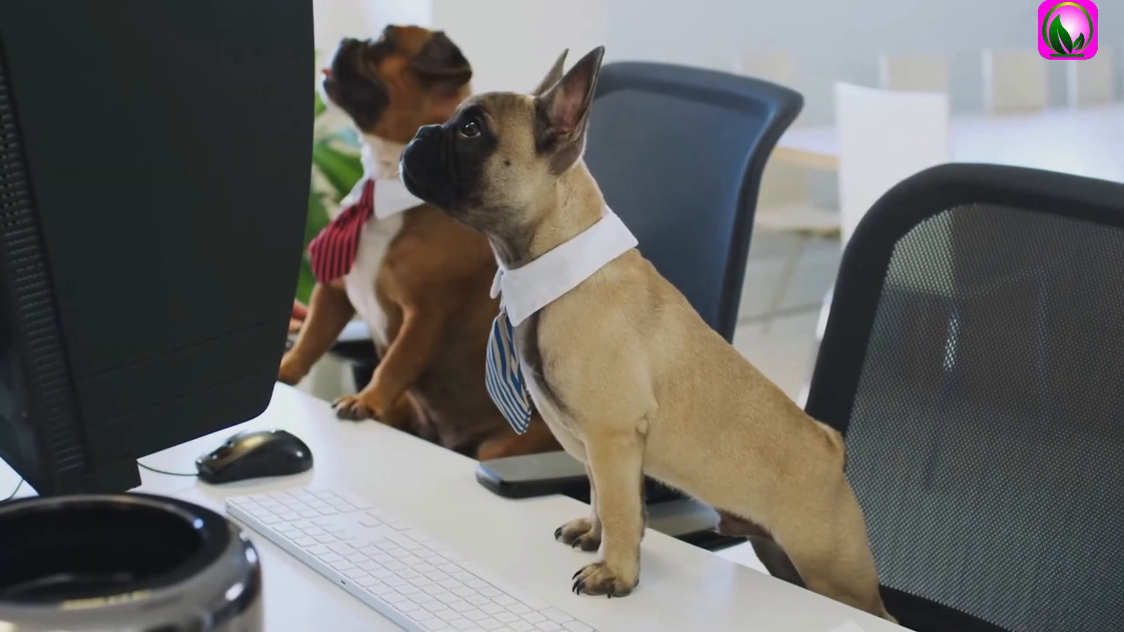